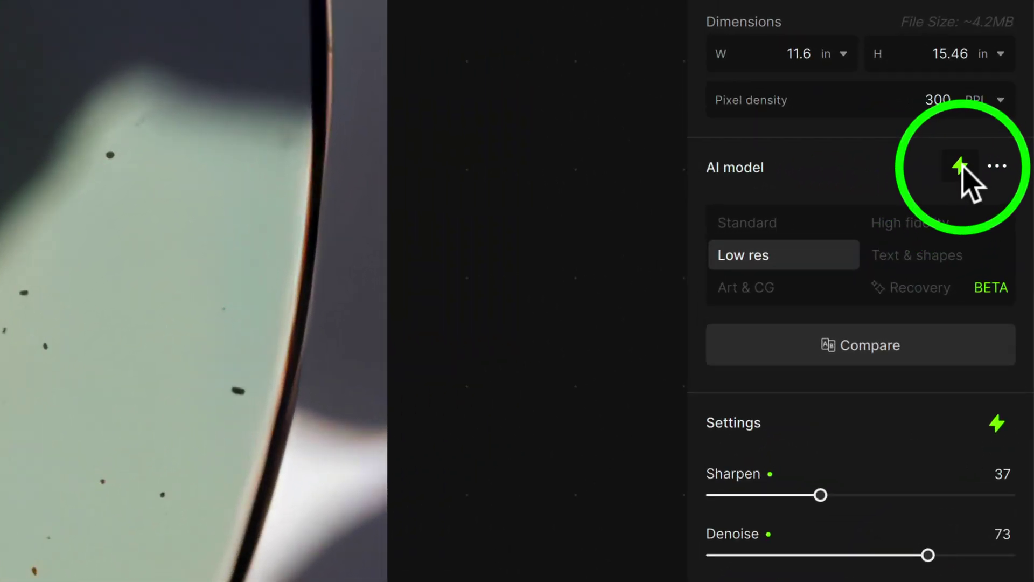
# Turn off automatic model selection and preview the pears with Standard, High fidelity and Low res.
pyautogui.click(961, 166)
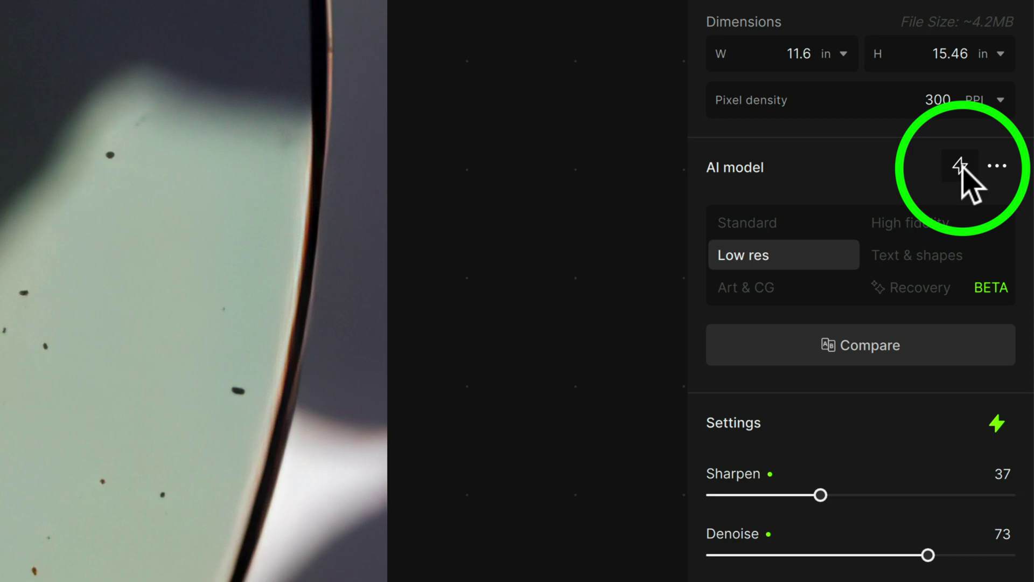
pyautogui.click(962, 167)
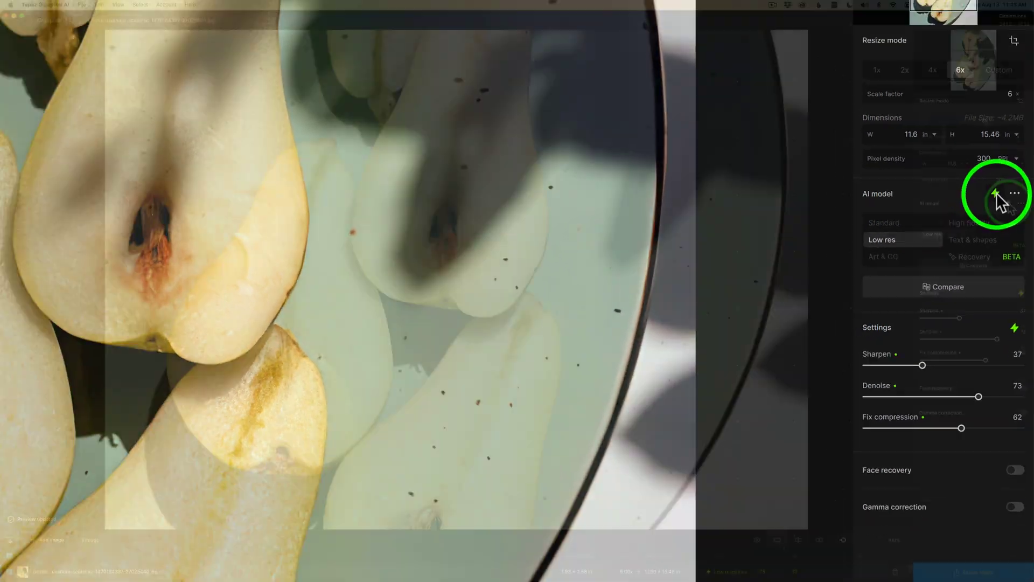
pyautogui.click(960, 167)
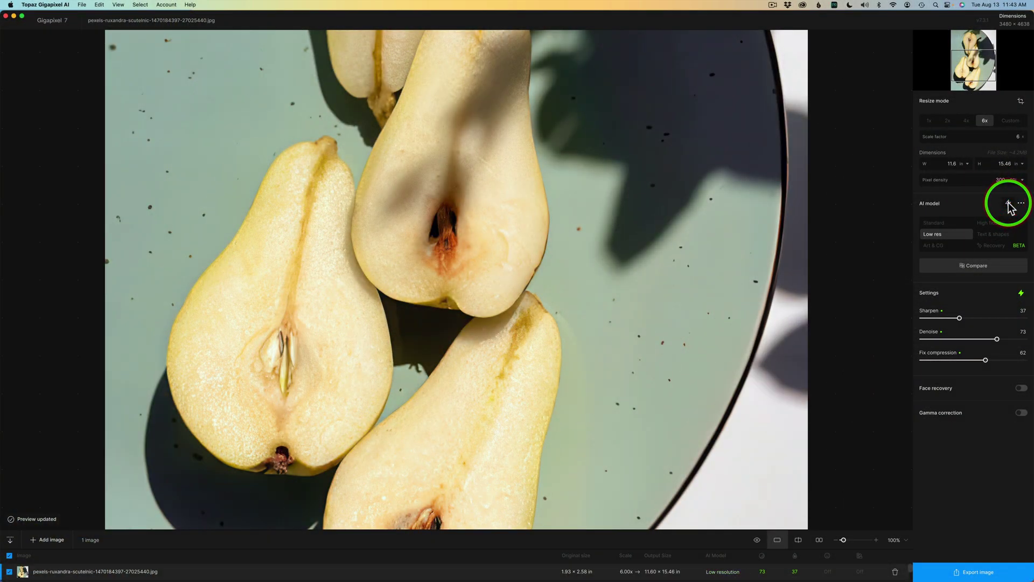
pyautogui.click(946, 225)
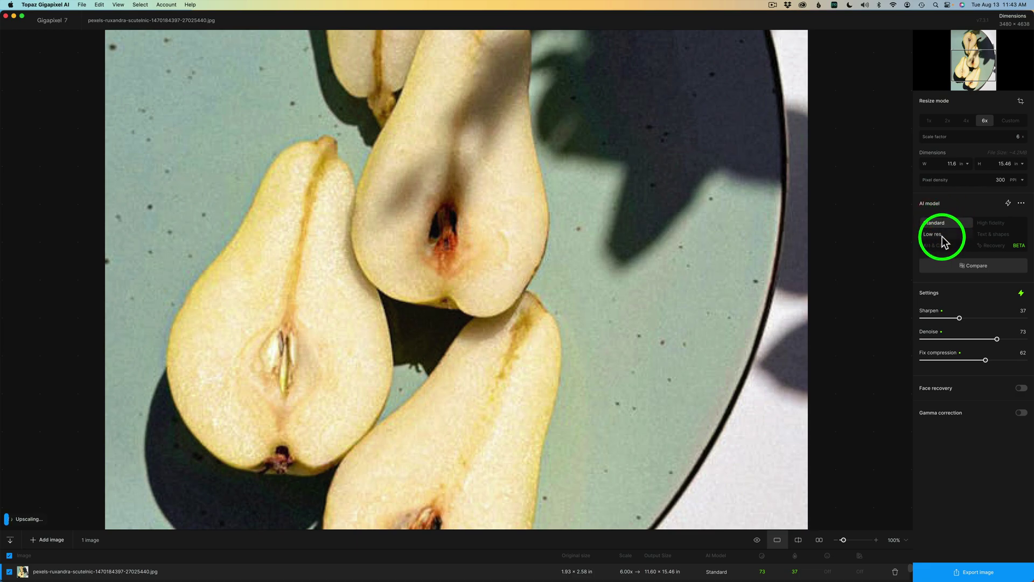
pyautogui.click(990, 223)
pyautogui.click(942, 233)
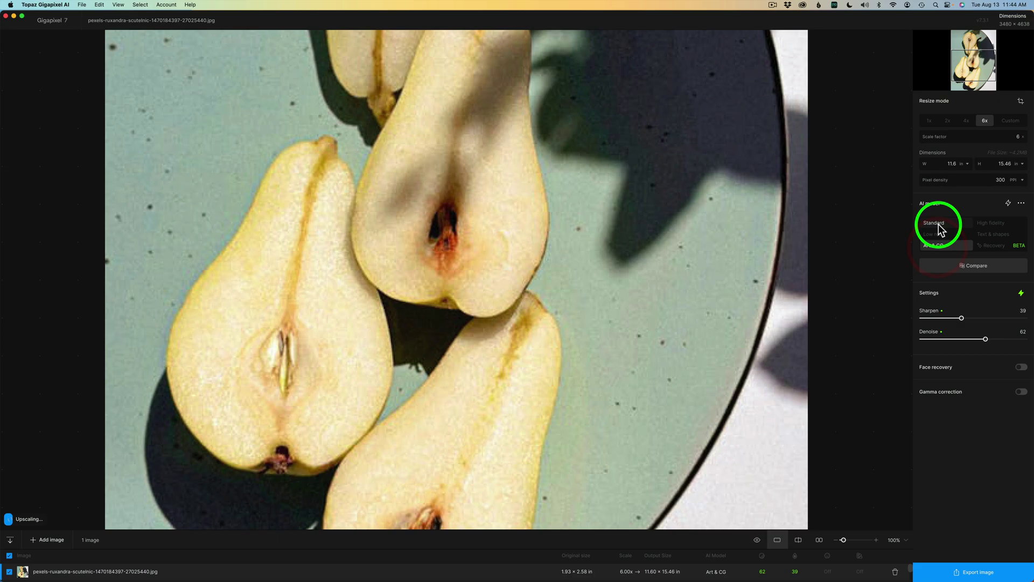
pyautogui.click(939, 226)
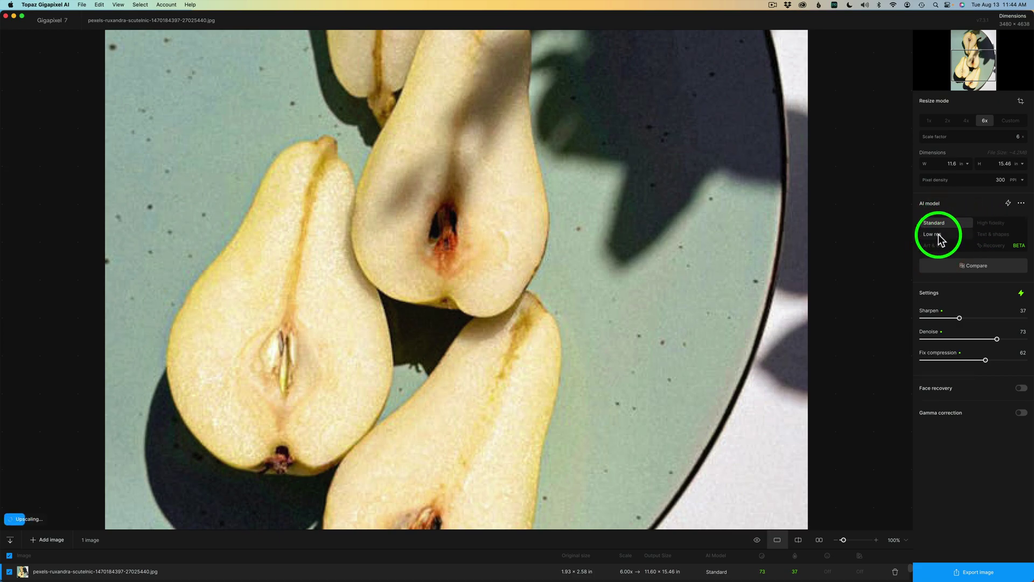
# Restore automatic model selection and show the output size as 3480 × 4638 px.
pyautogui.click(1008, 204)
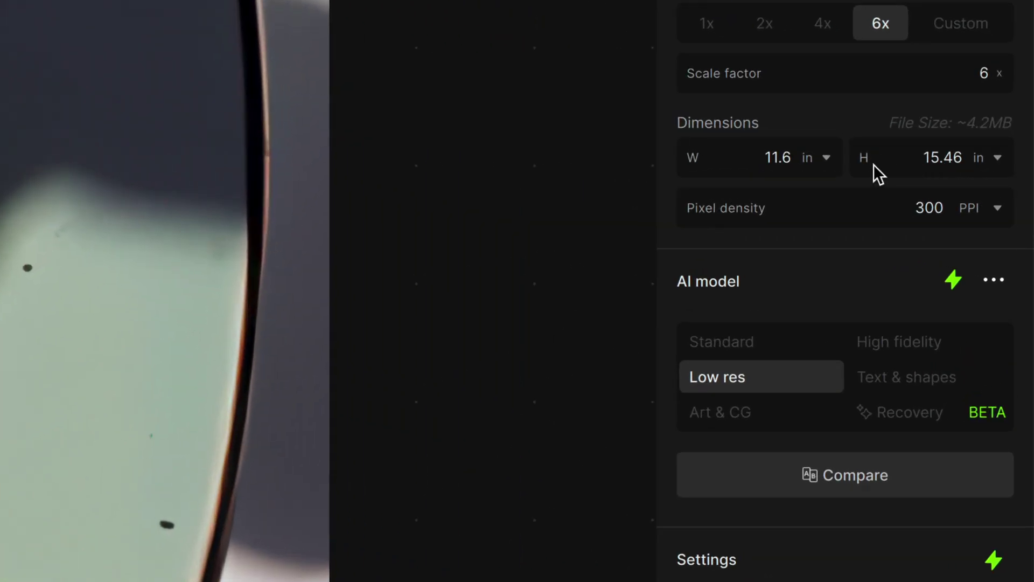
pyautogui.click(999, 159)
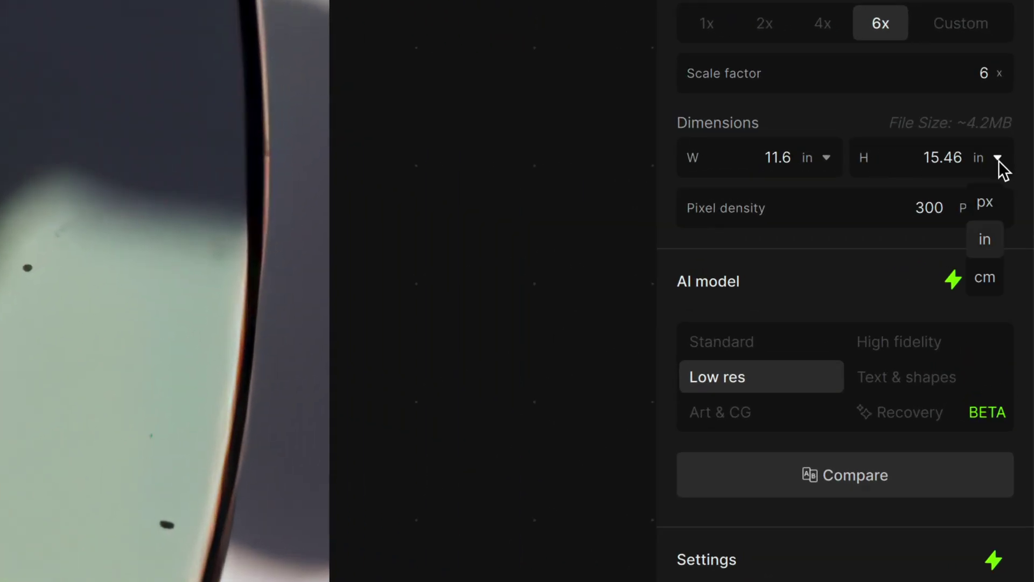
pyautogui.click(995, 199)
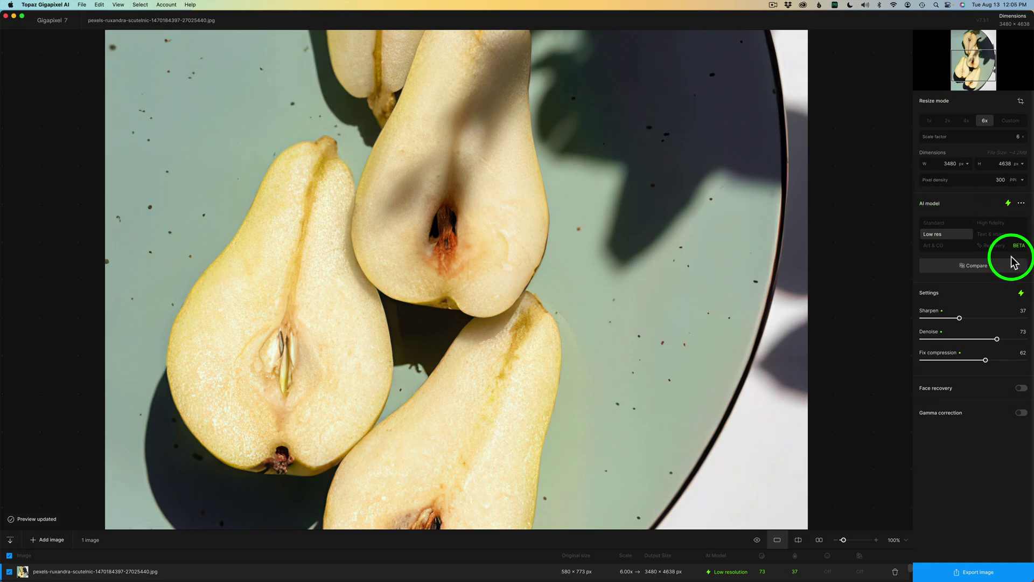
# Run a four-way comparison of Standard, High fidelity, Low res and Art & CG.
pyautogui.click(985, 268)
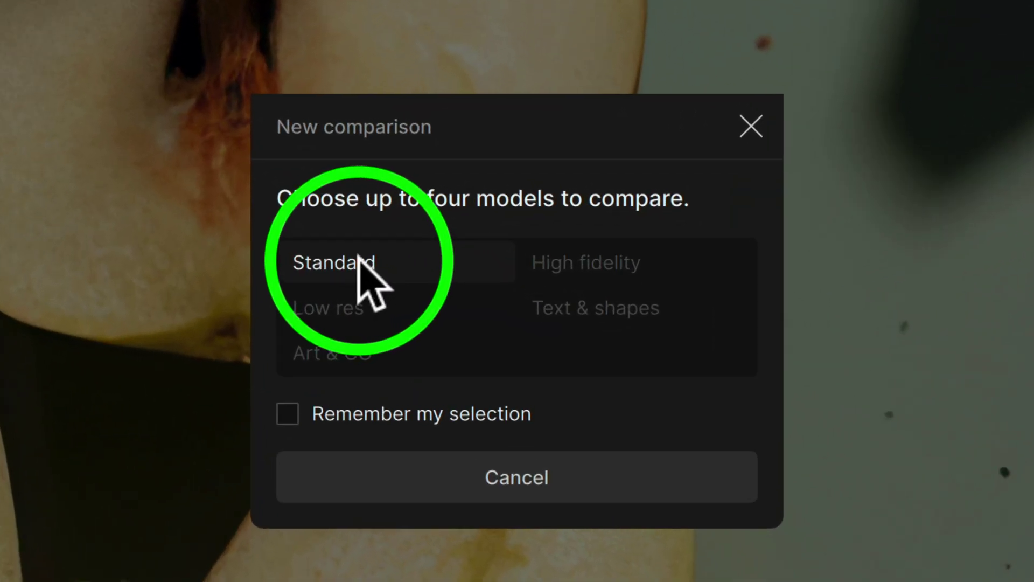
pyautogui.click(358, 257)
pyautogui.click(629, 260)
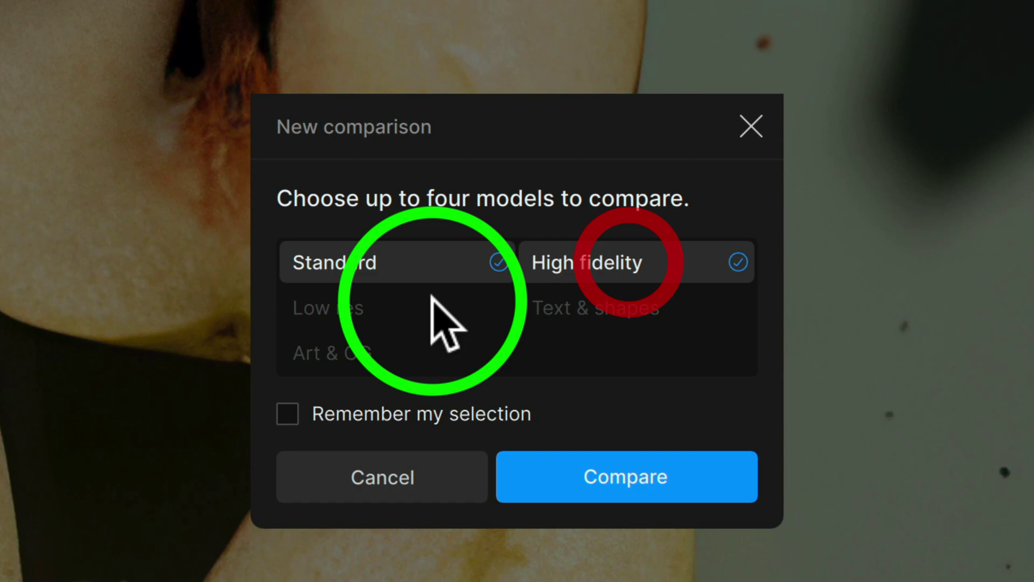
pyautogui.click(358, 306)
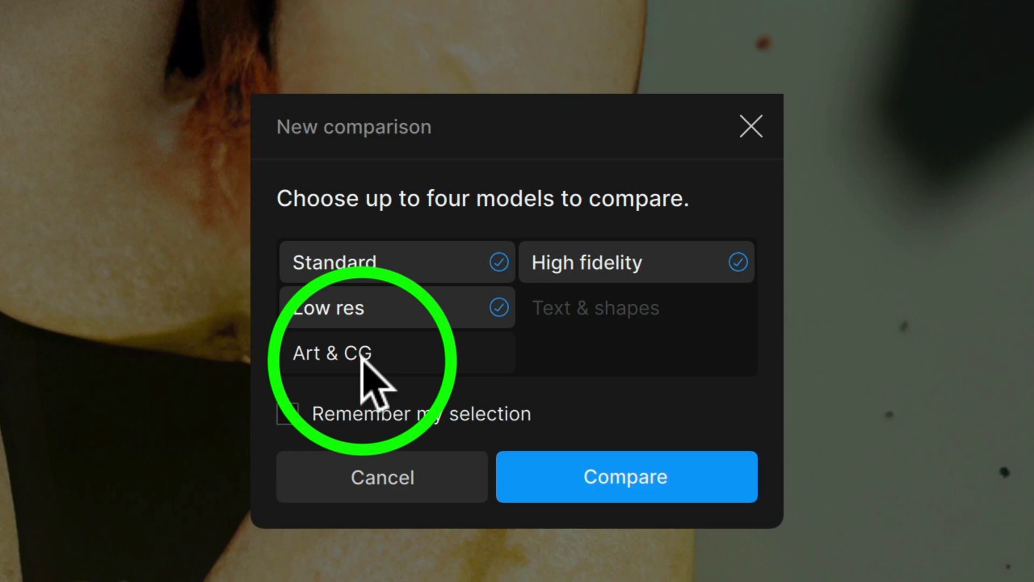
pyautogui.click(362, 359)
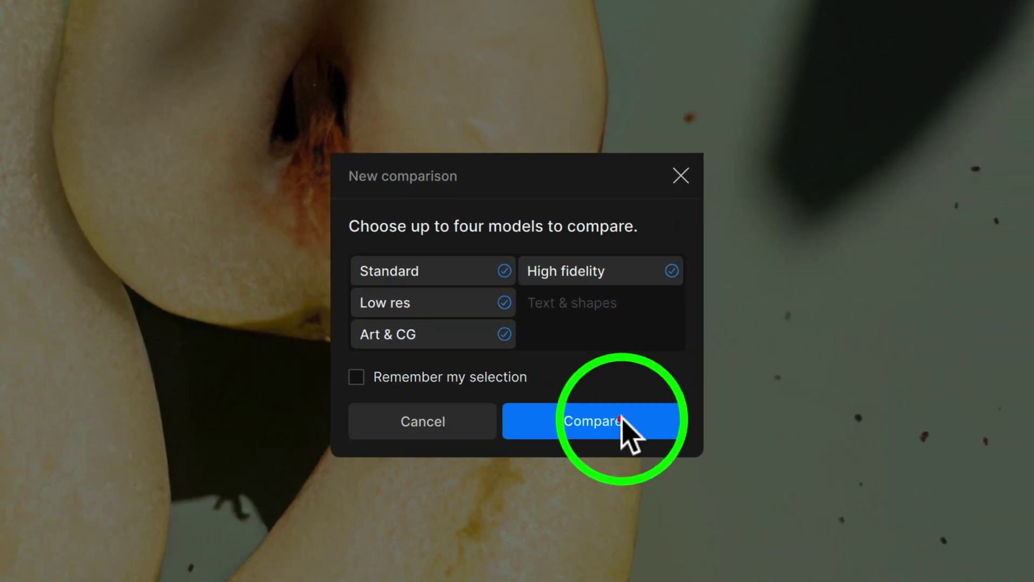
pyautogui.click(668, 473)
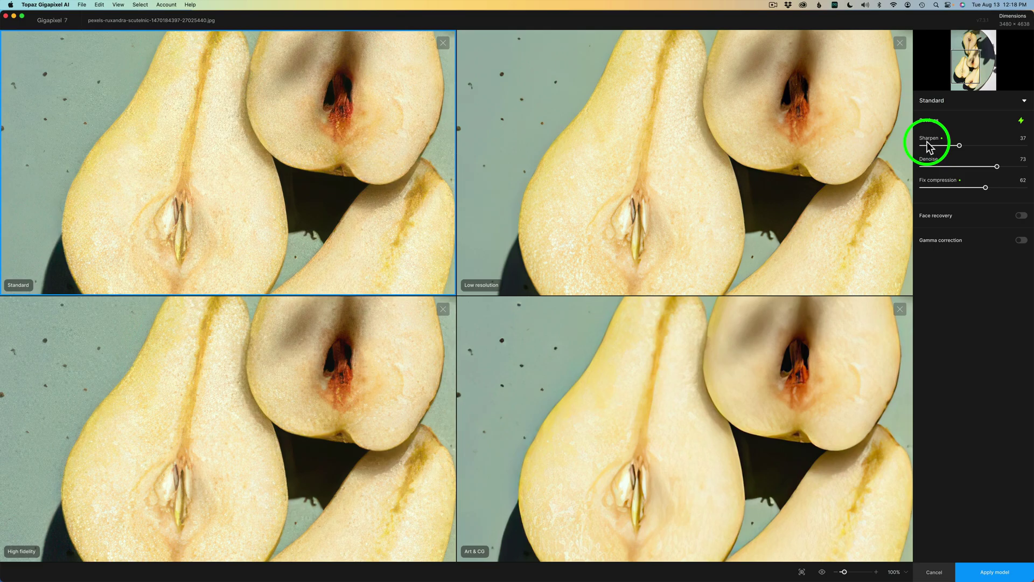
pyautogui.click(636, 190)
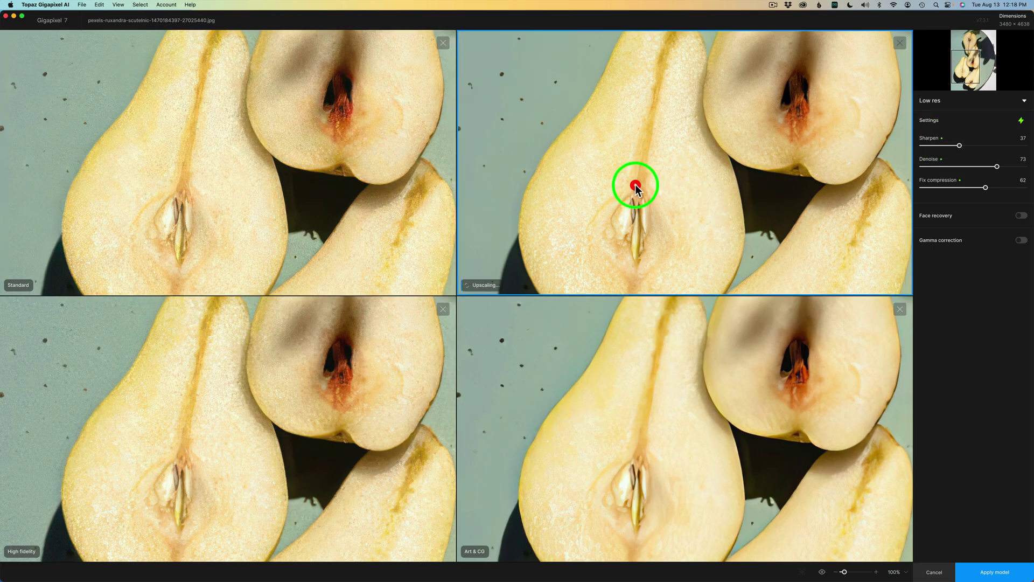
pyautogui.click(291, 473)
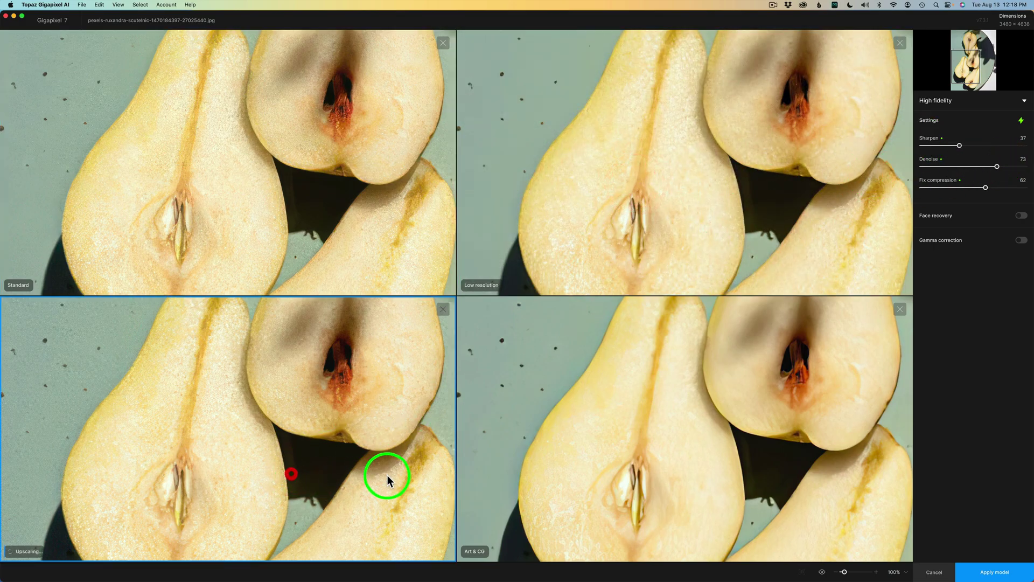
pyautogui.click(621, 466)
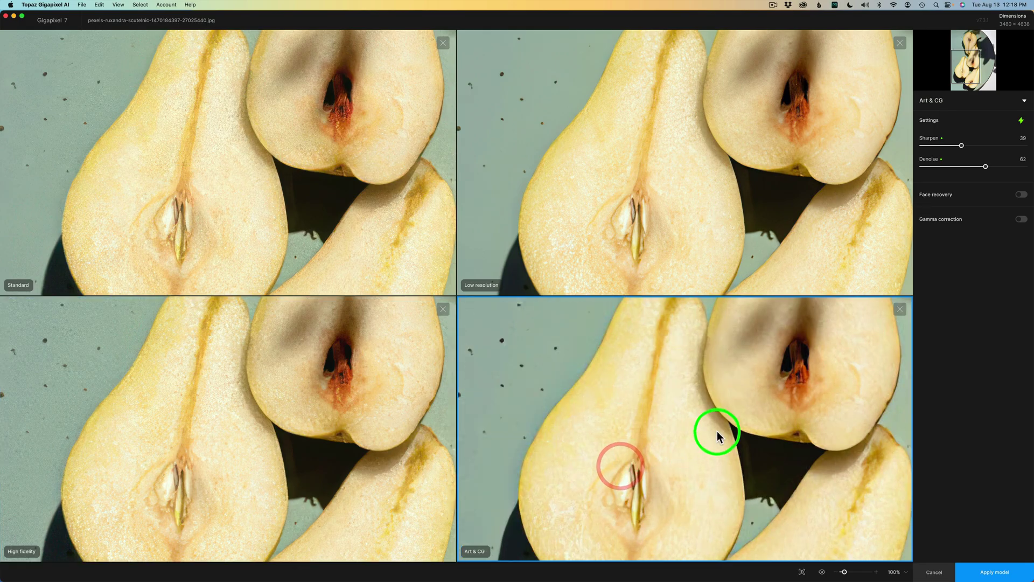
pyautogui.click(366, 452)
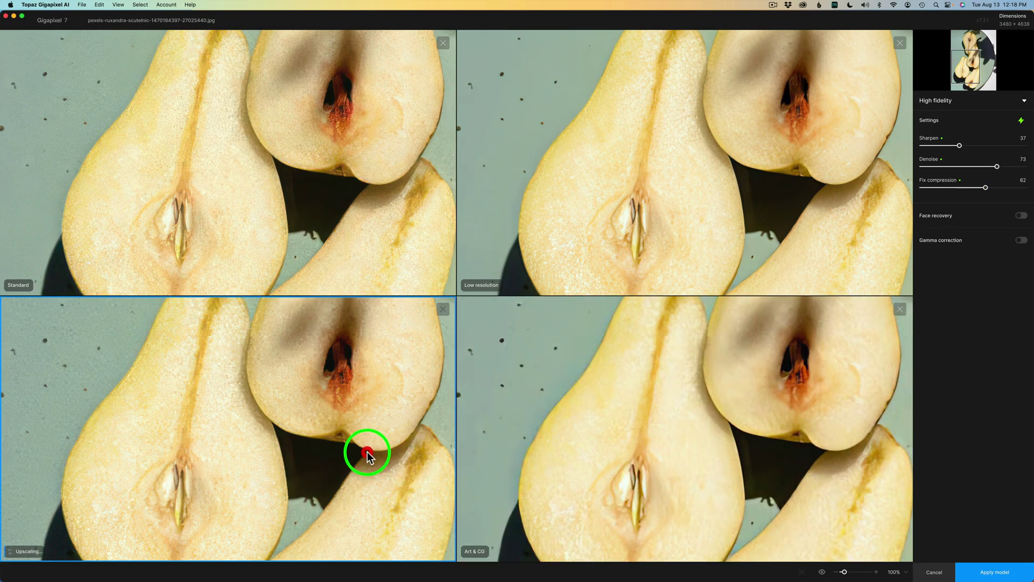
pyautogui.click(327, 202)
pyautogui.click(631, 201)
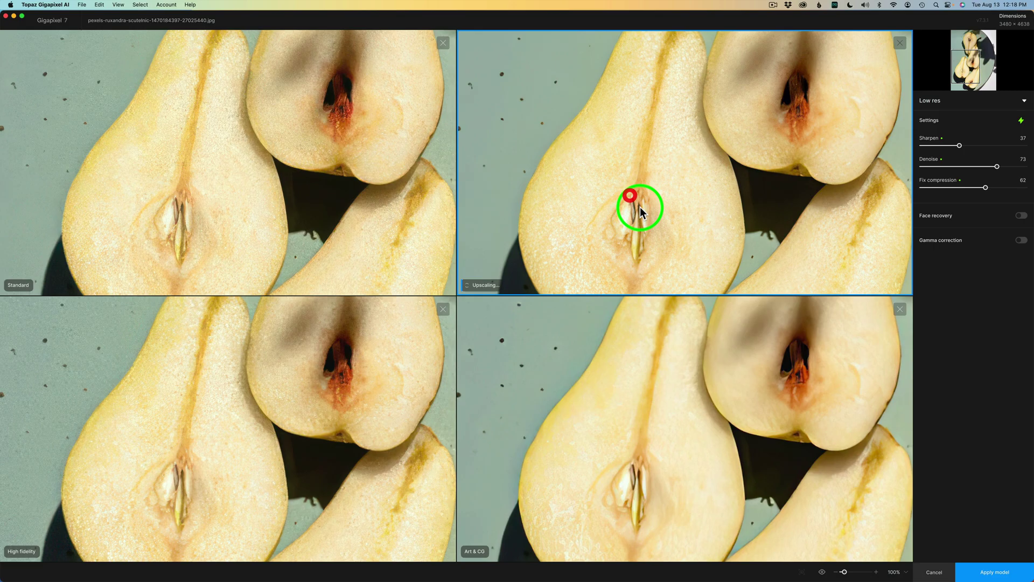
pyautogui.click(669, 469)
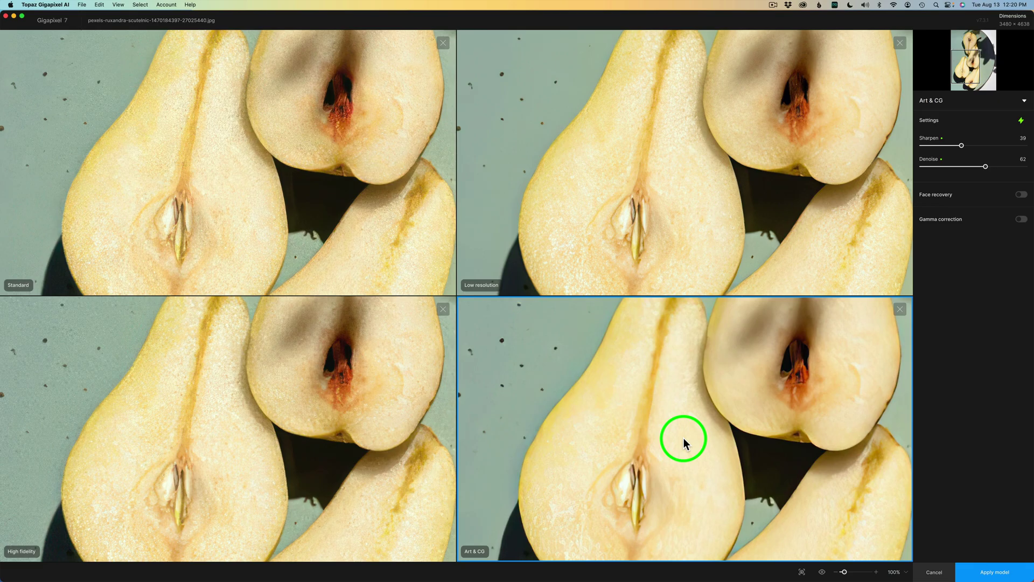
pyautogui.moveTo(687, 436); pyautogui.dragTo(673, 374)
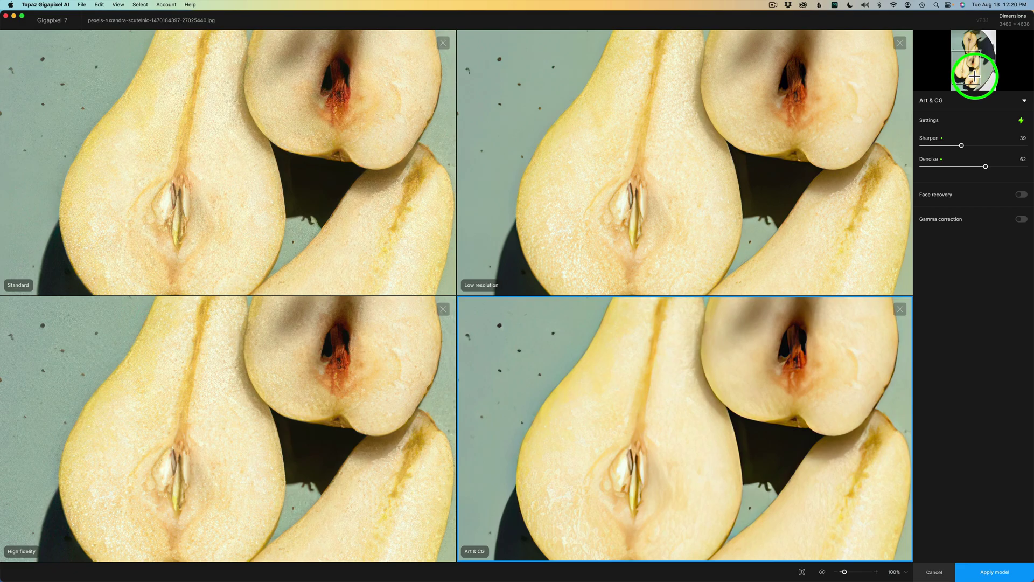
pyautogui.moveTo(973, 73)
pyautogui.mouseDown()
pyautogui.moveTo(984, 65)
pyautogui.moveTo(970, 51)
pyautogui.moveTo(971, 70)
pyautogui.moveTo(987, 64)
pyautogui.moveTo(972, 77)
pyautogui.mouseUp()
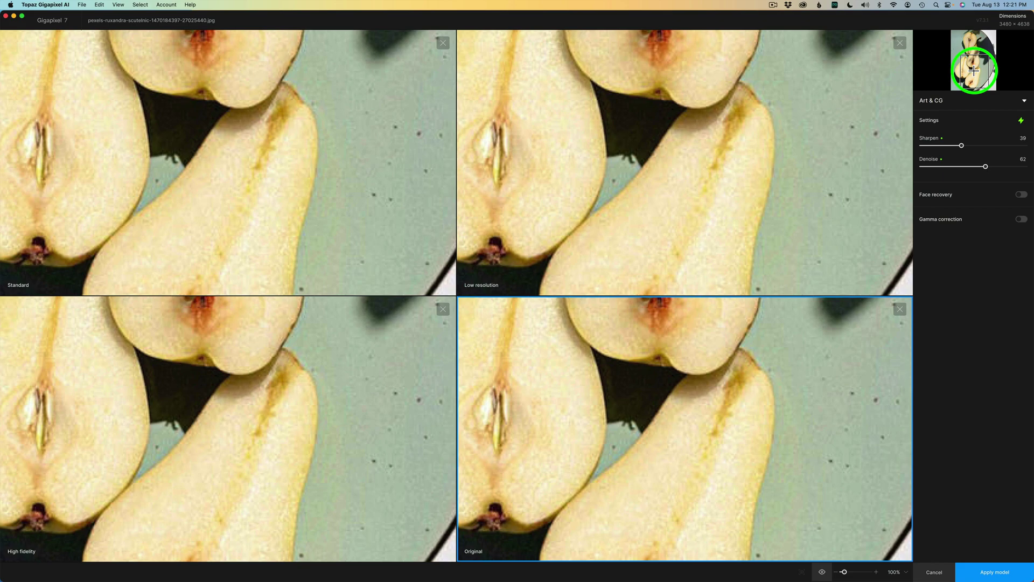
pyautogui.moveTo(607, 460); pyautogui.dragTo(691, 490)
pyautogui.moveTo(643, 367); pyautogui.dragTo(674, 410)
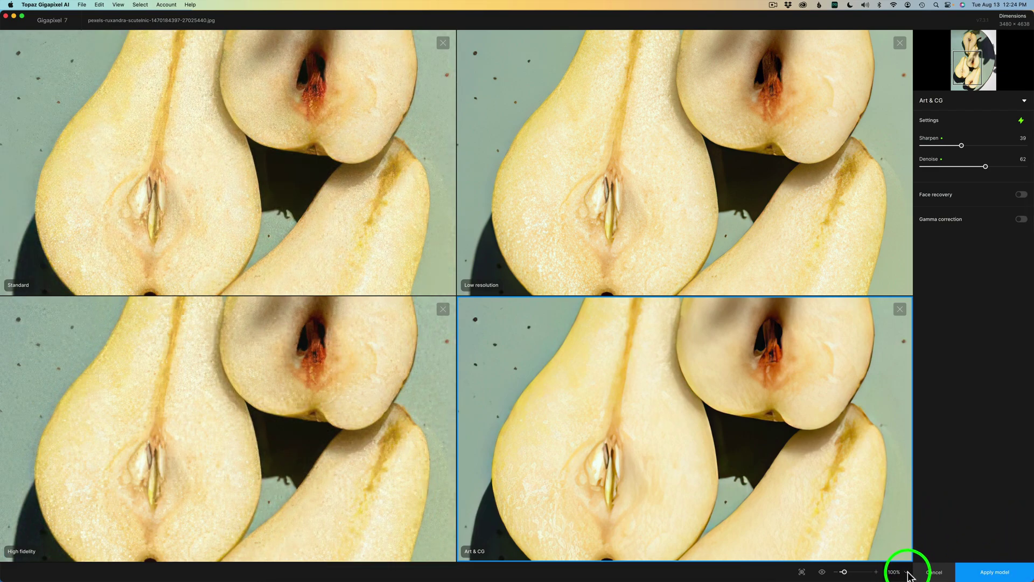
pyautogui.click(907, 571)
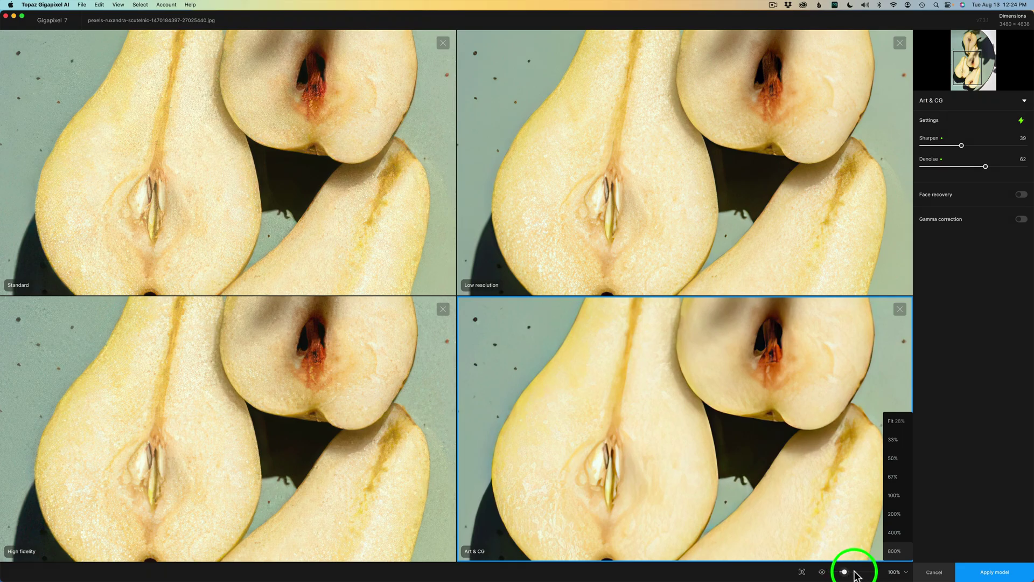
pyautogui.click(789, 574)
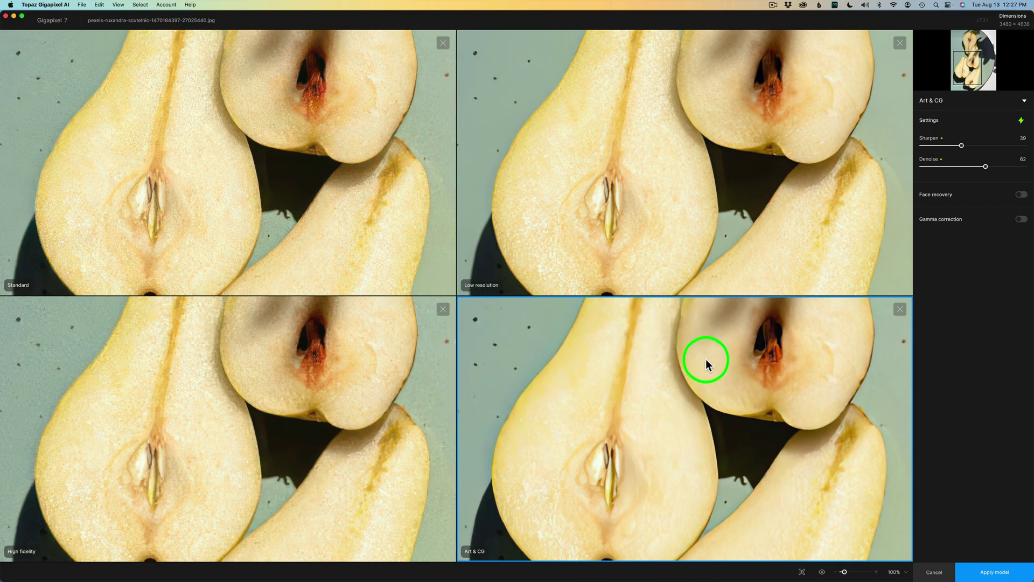
# Check the Art & CG and Low resolution results against the original, keeping Low resolution selected.
pyautogui.click(823, 572)
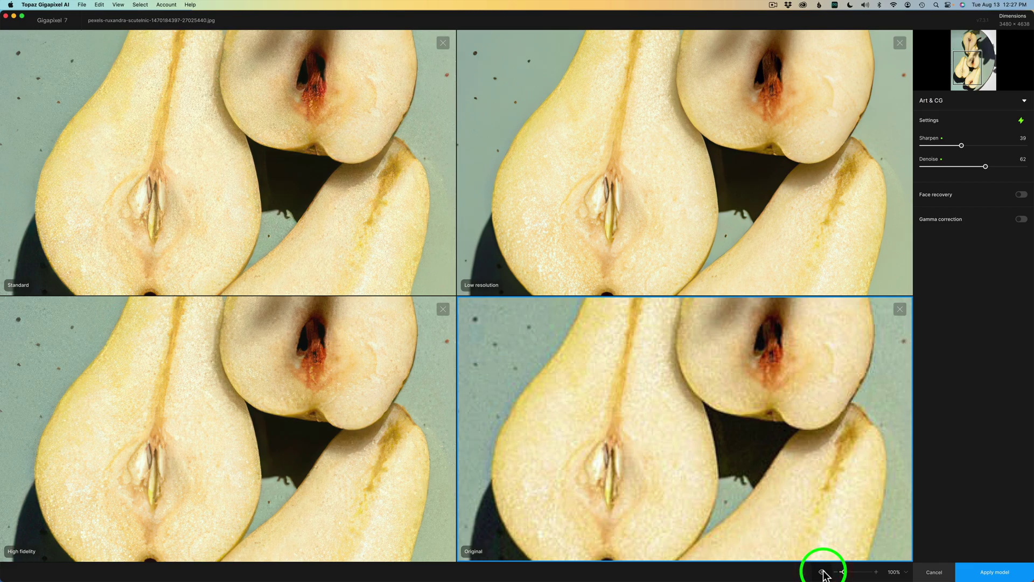
pyautogui.click(822, 572)
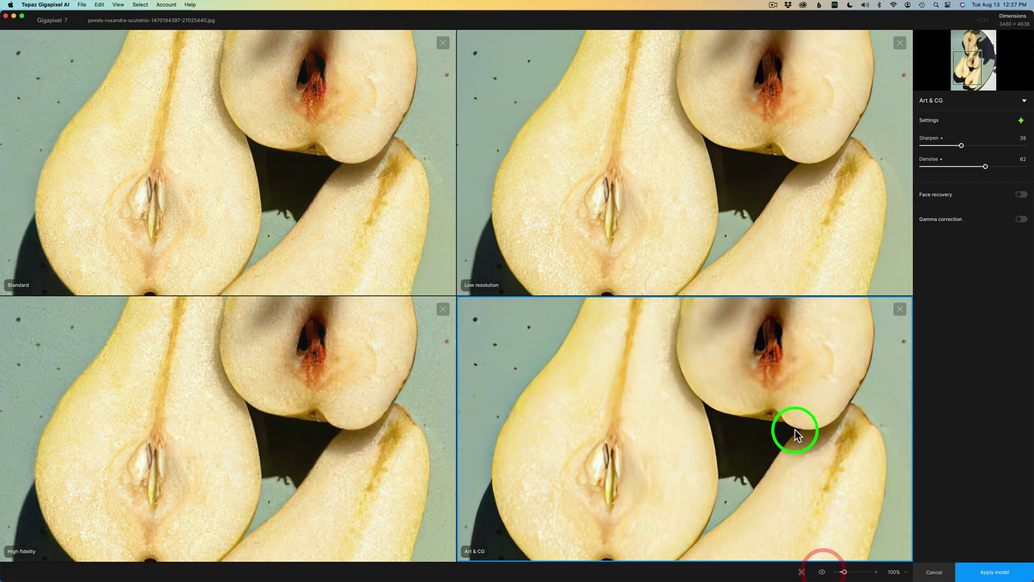
pyautogui.click(669, 171)
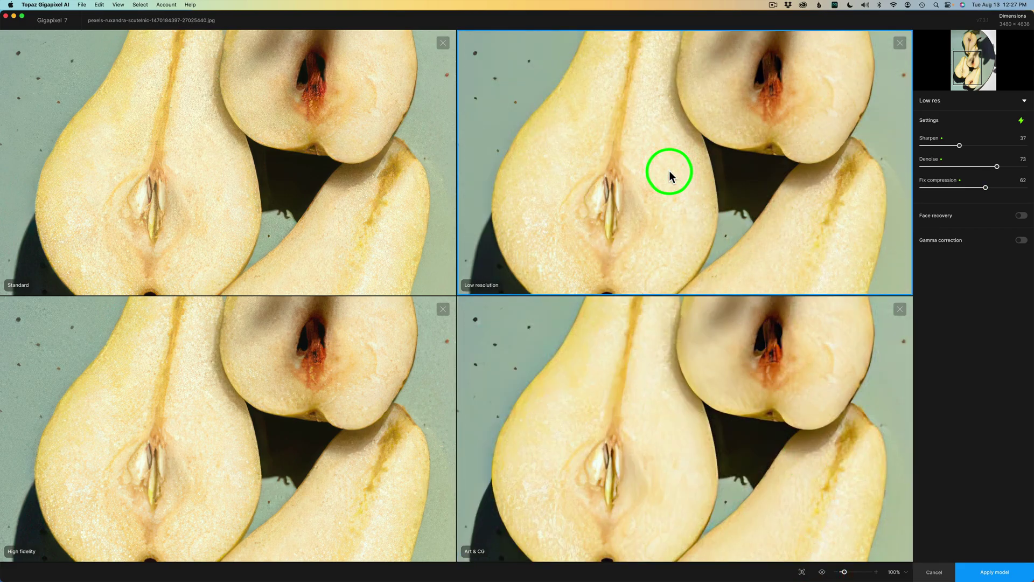
pyautogui.click(822, 572)
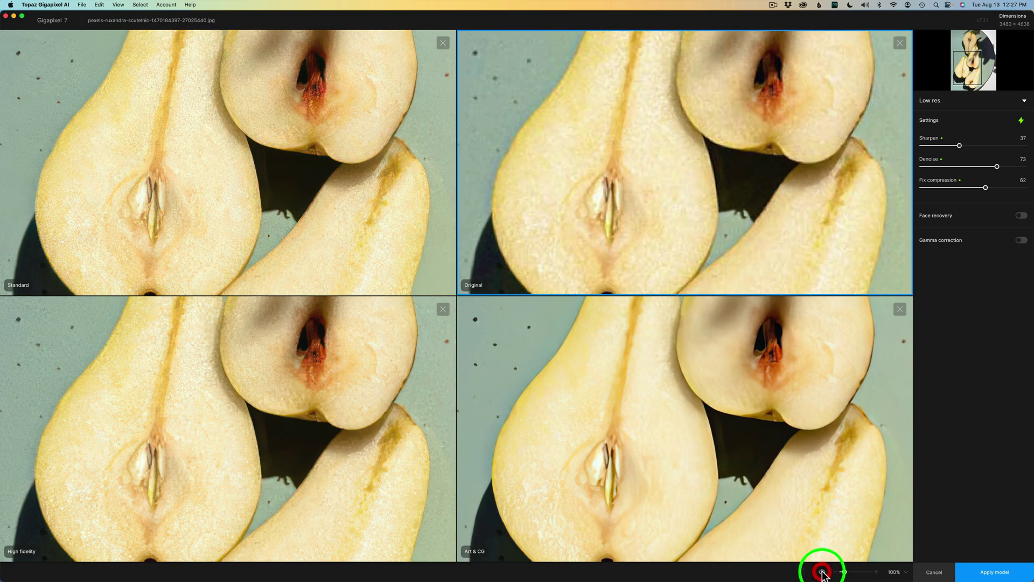
pyautogui.click(822, 572)
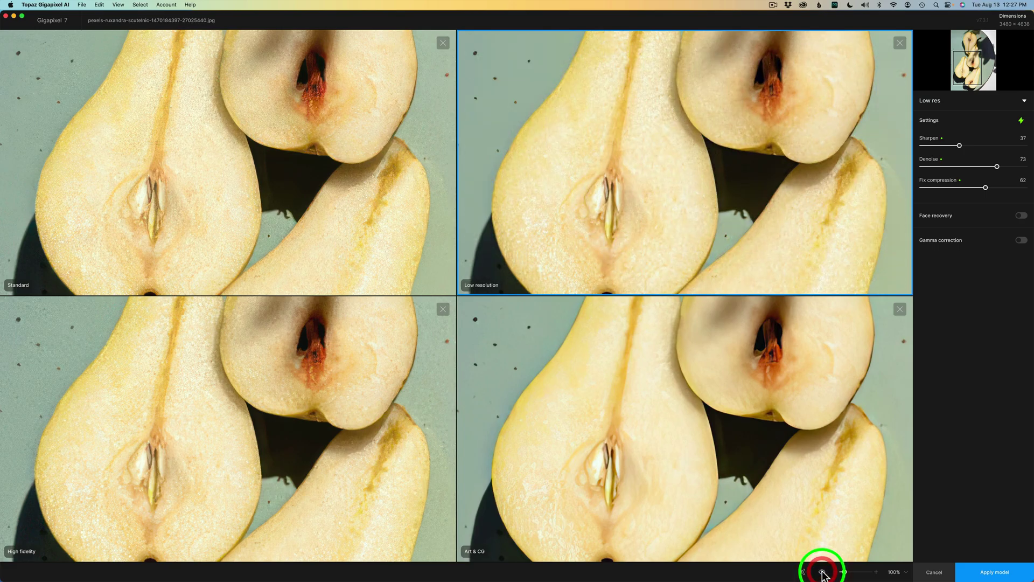
pyautogui.click(675, 175)
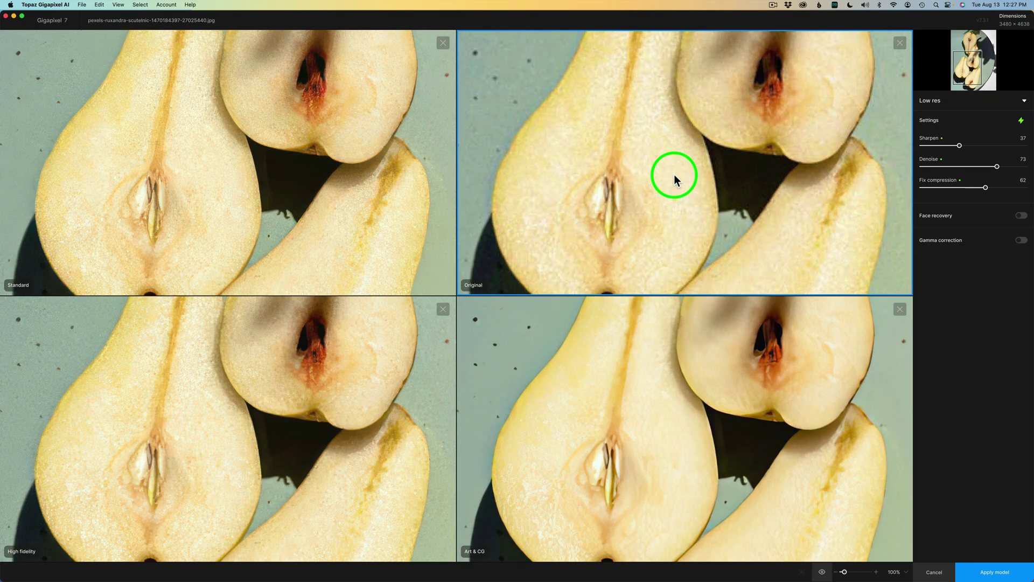
pyautogui.click(674, 178)
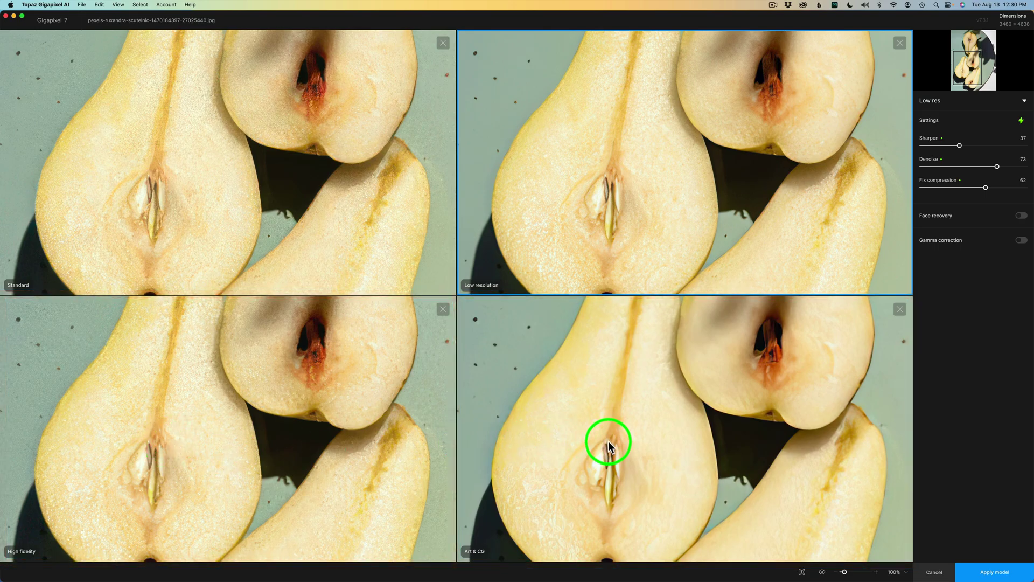
# Close the Art & CG and High fidelity panes, leaving Standard beside Low resolution.
pyautogui.click(900, 309)
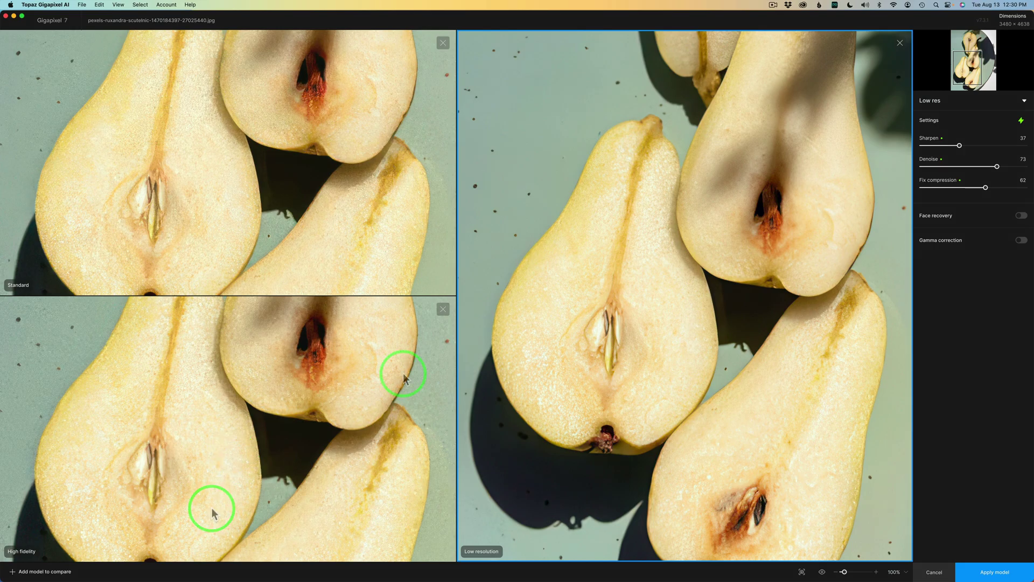
pyautogui.click(443, 309)
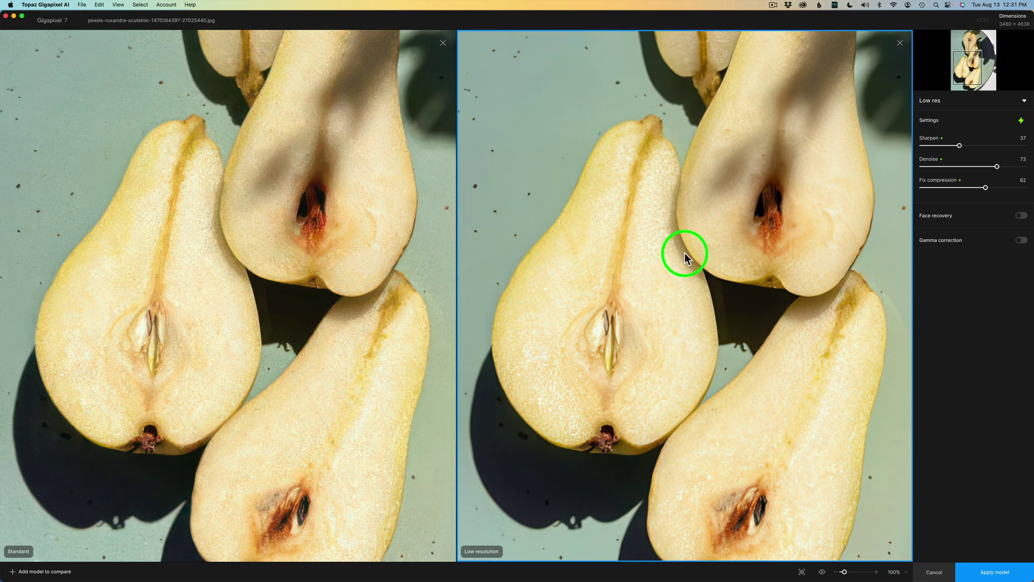
# Raise the Standard model's Denoise to 94, then reselect the Low resolution pane at Denoise 73.
pyautogui.click(277, 229)
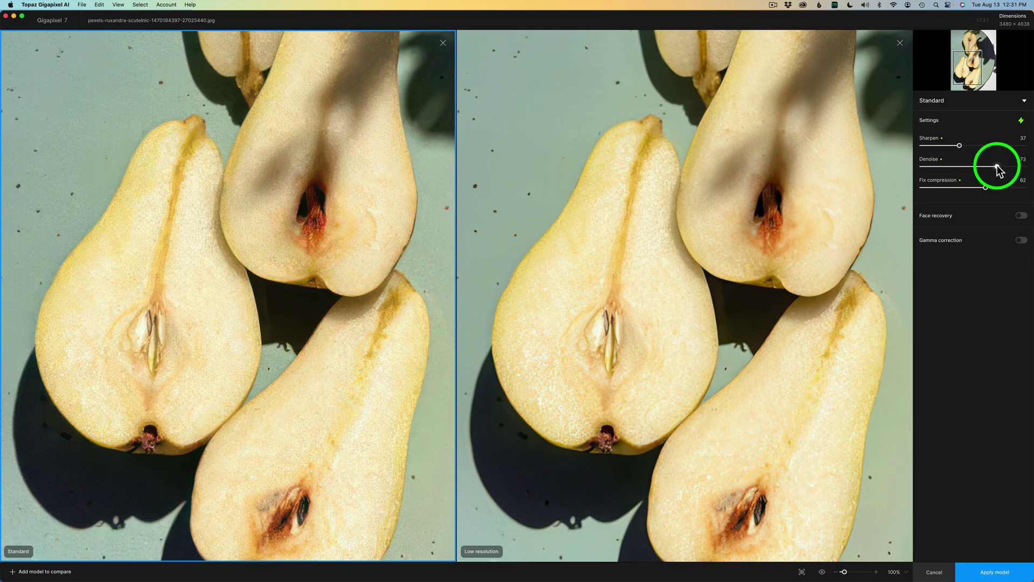
pyautogui.moveTo(998, 167); pyautogui.dragTo(1013, 169)
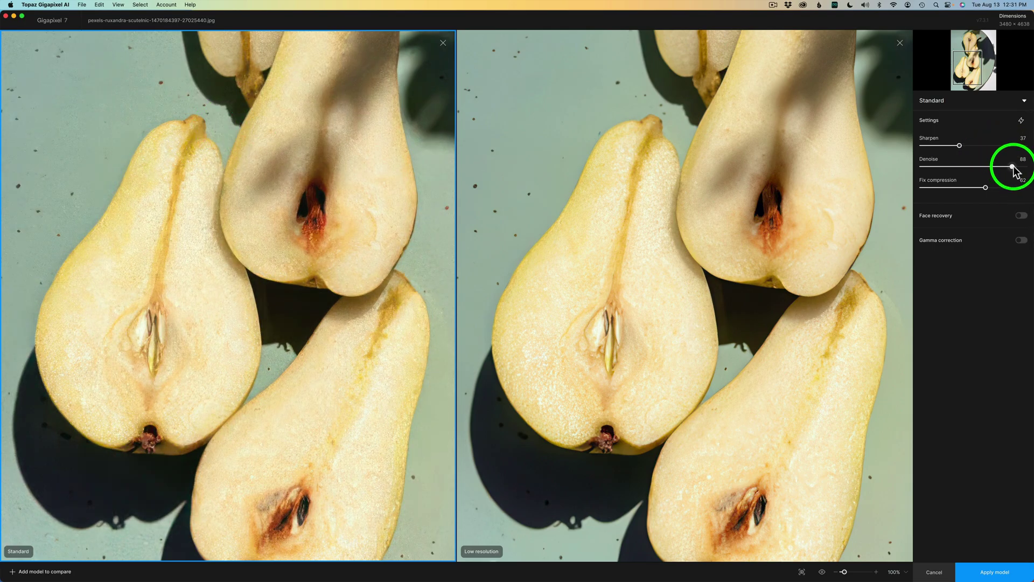
pyautogui.moveTo(1011, 167); pyautogui.dragTo(1020, 167)
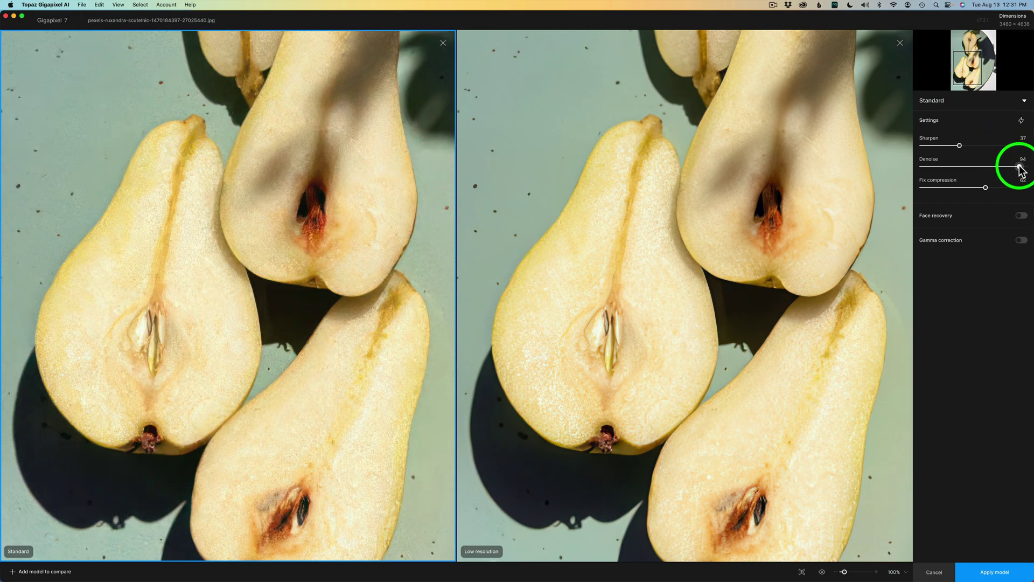
pyautogui.click(646, 286)
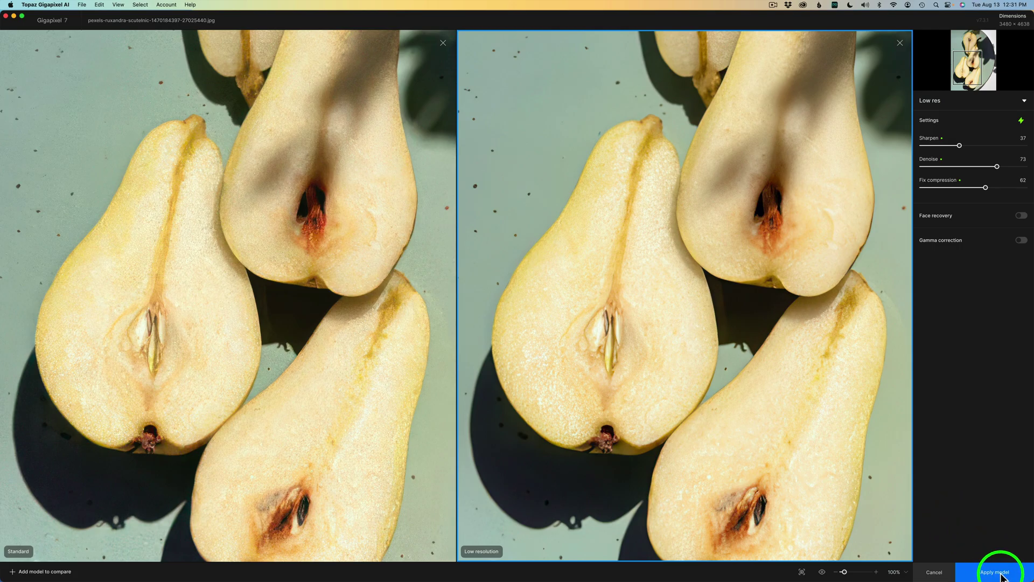
# Apply the Low res model and raise Sharpen from 37 to 65.
pyautogui.click(996, 572)
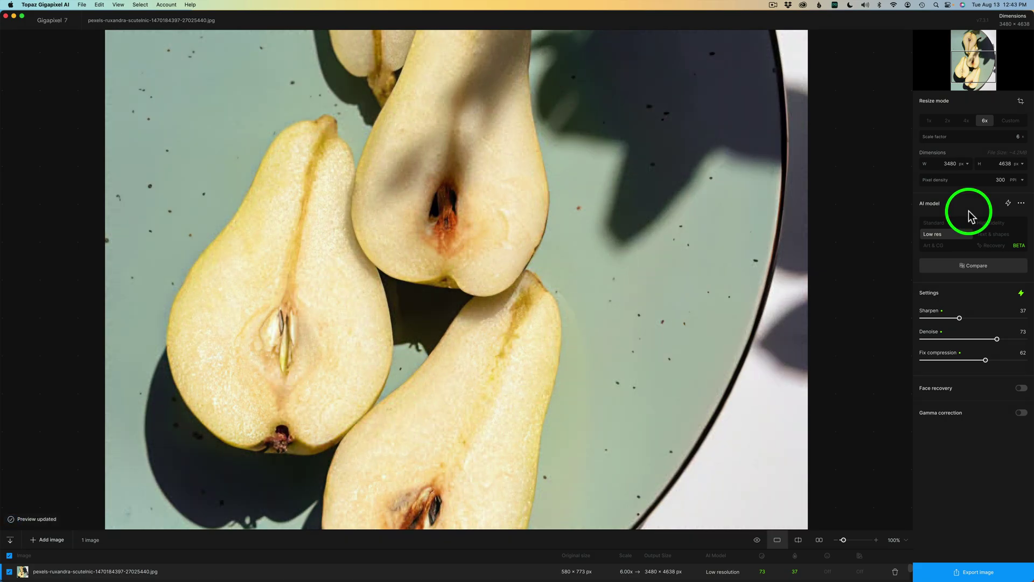
pyautogui.moveTo(967, 300)
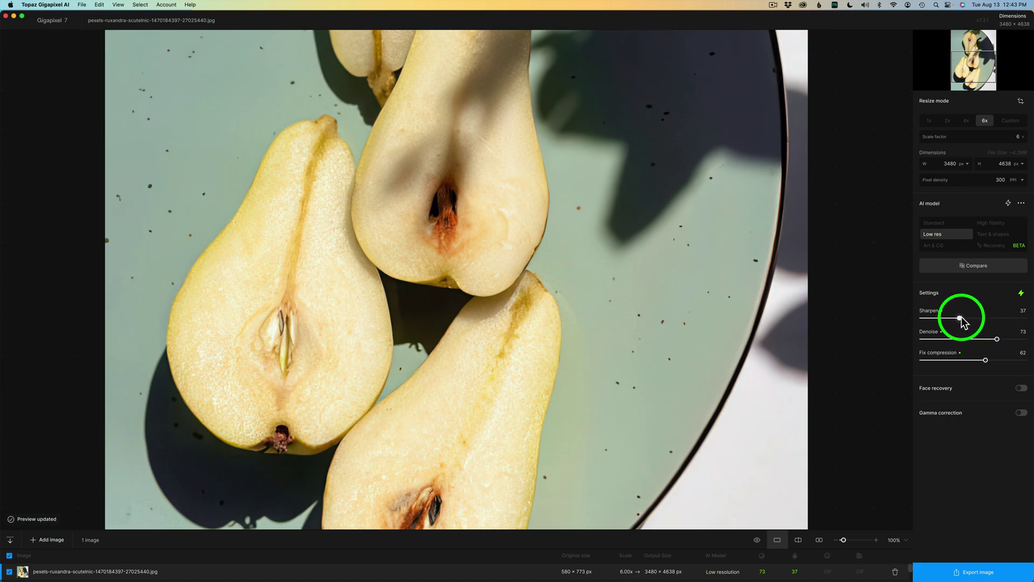
pyautogui.moveTo(960, 319); pyautogui.dragTo(989, 318)
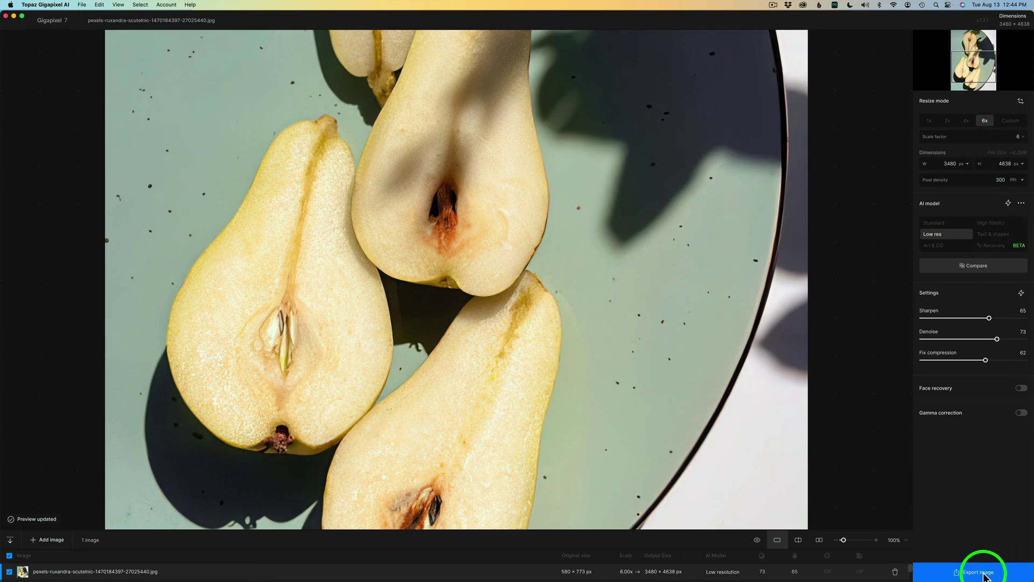
# Export the 3480 × 4638 upscale as a JPG with the Gigapixel 7 filename prefix.
pyautogui.click(979, 572)
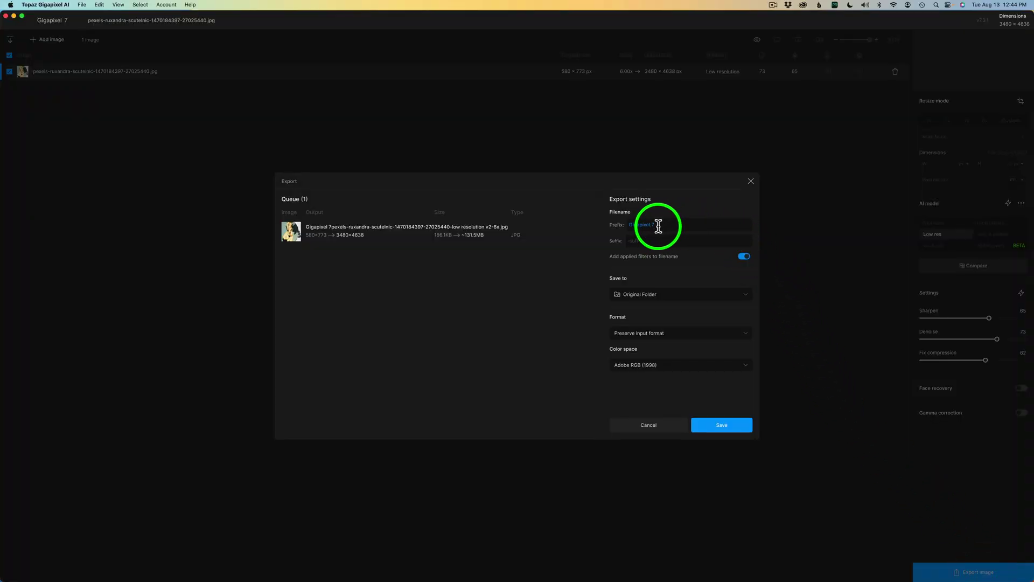
pyautogui.click(658, 226)
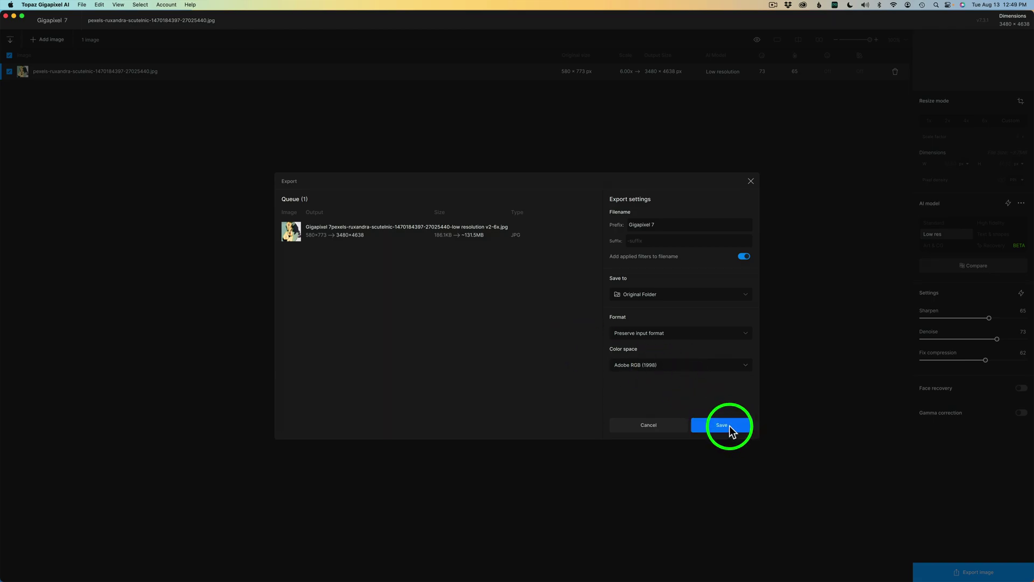
pyautogui.click(729, 426)
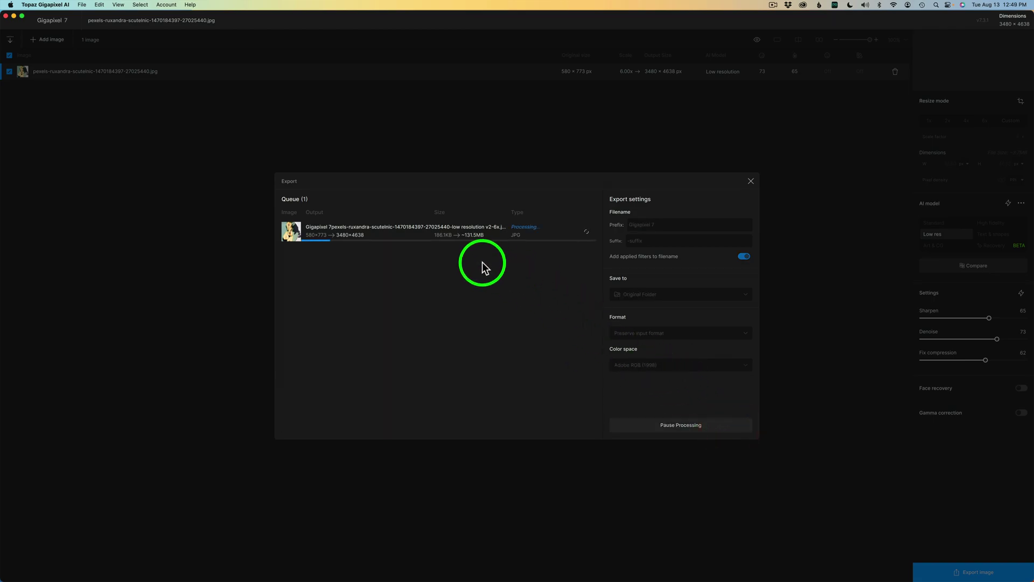